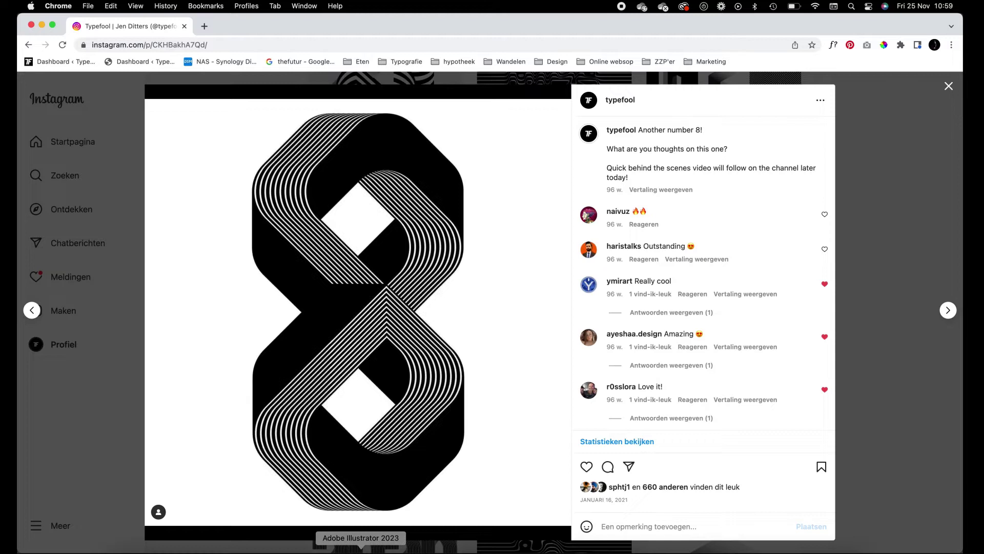
- Draw a 124.2317 px square on the artboard and set its fill to None
click(361, 549)
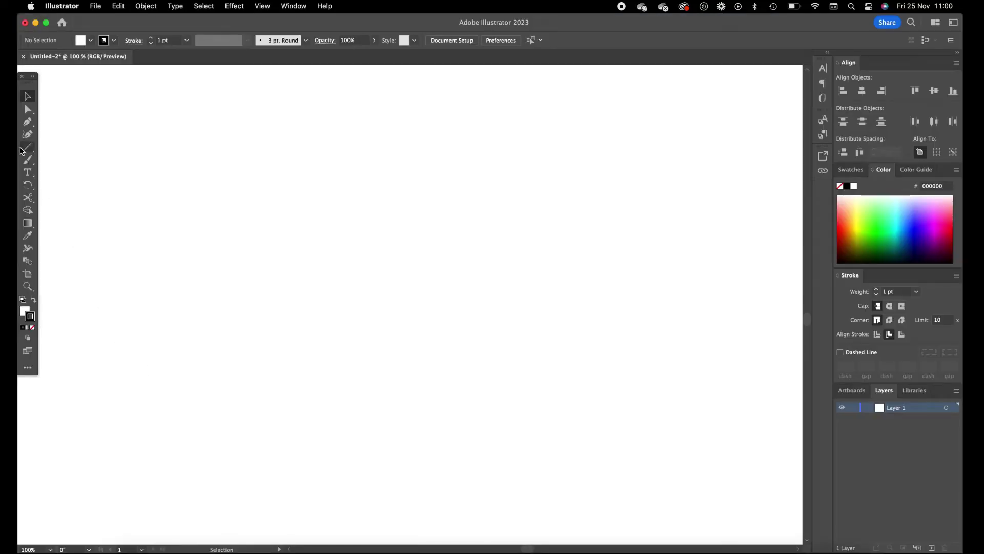
drag(22, 151, 54, 146)
mouse_move(347, 162)
mouse_down()
mouse_move(417, 264)
mouse_move(443, 282)
mouse_up()
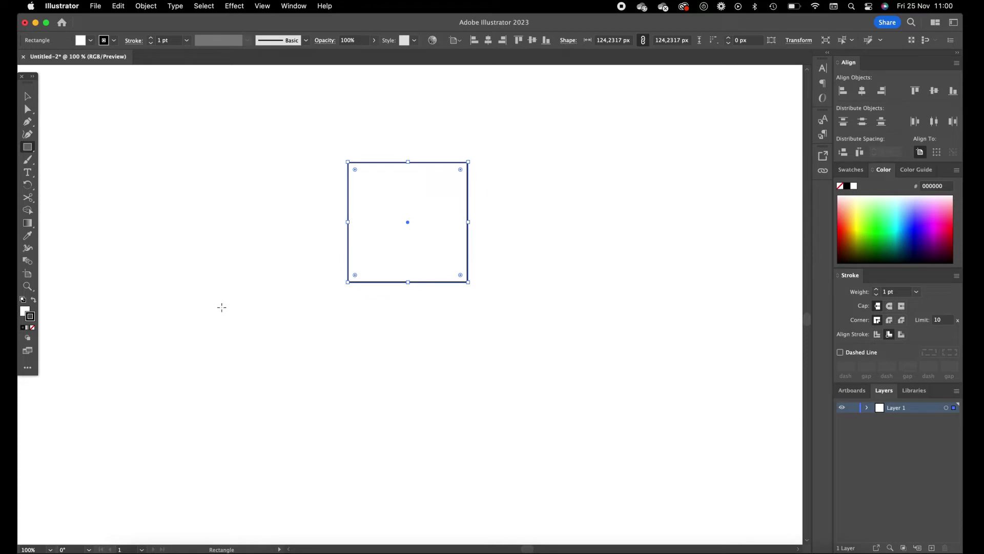
click(25, 310)
click(32, 327)
- Rotate the square 45° into a diamond and shift it slightly left
click(28, 96)
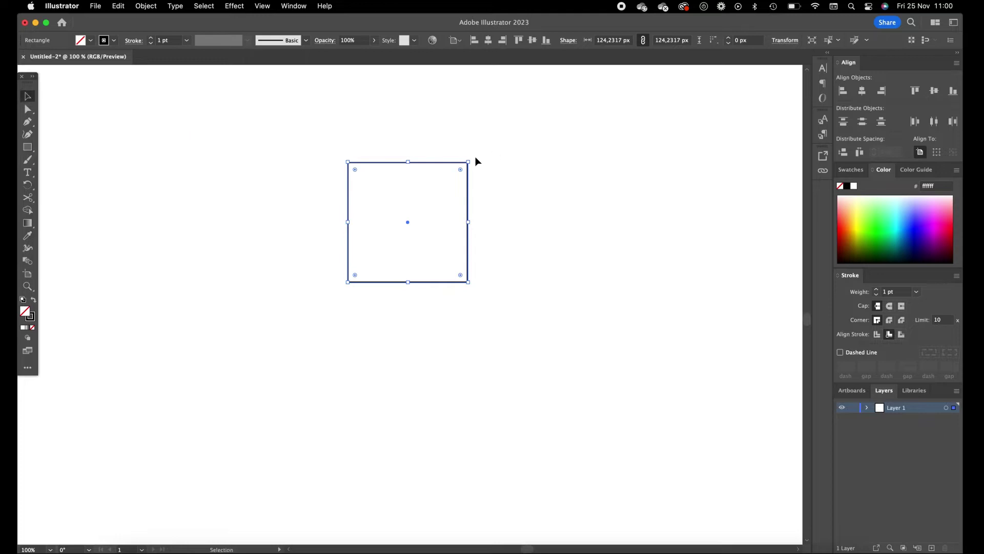
drag(473, 157, 523, 237)
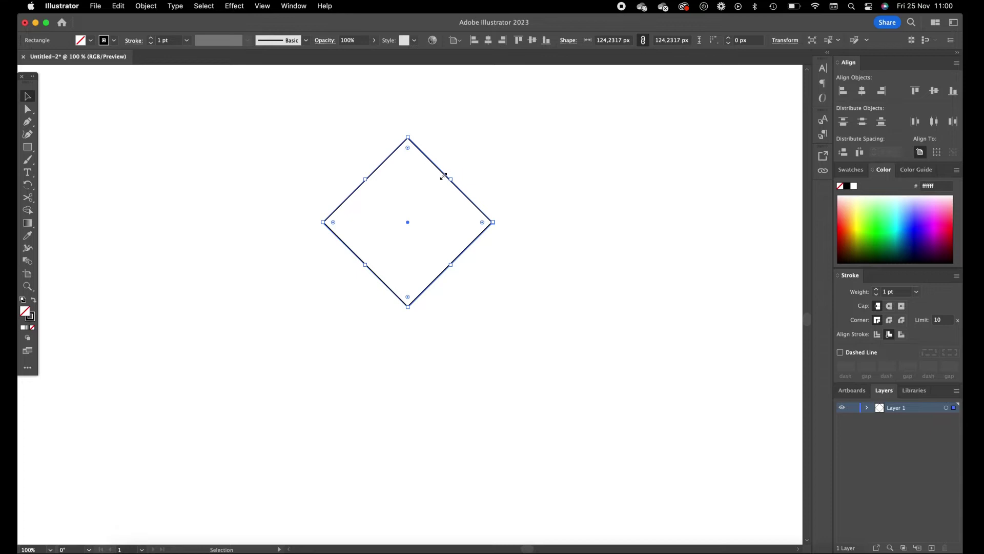
drag(443, 173, 416, 173)
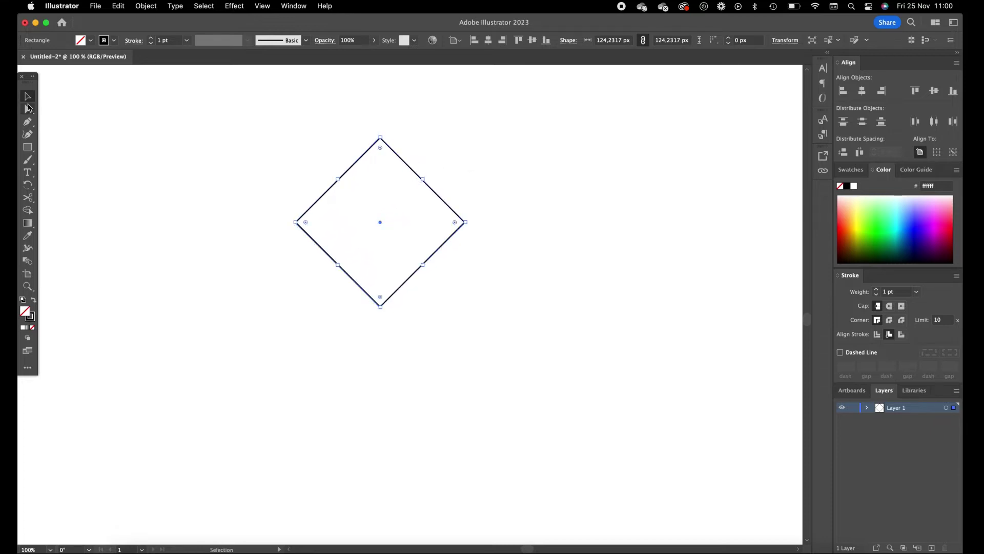
- Round the diamond's top, left and right corners to about 34.66 px, keeping the bottom point sharp
click(28, 109)
drag(181, 239, 341, 179)
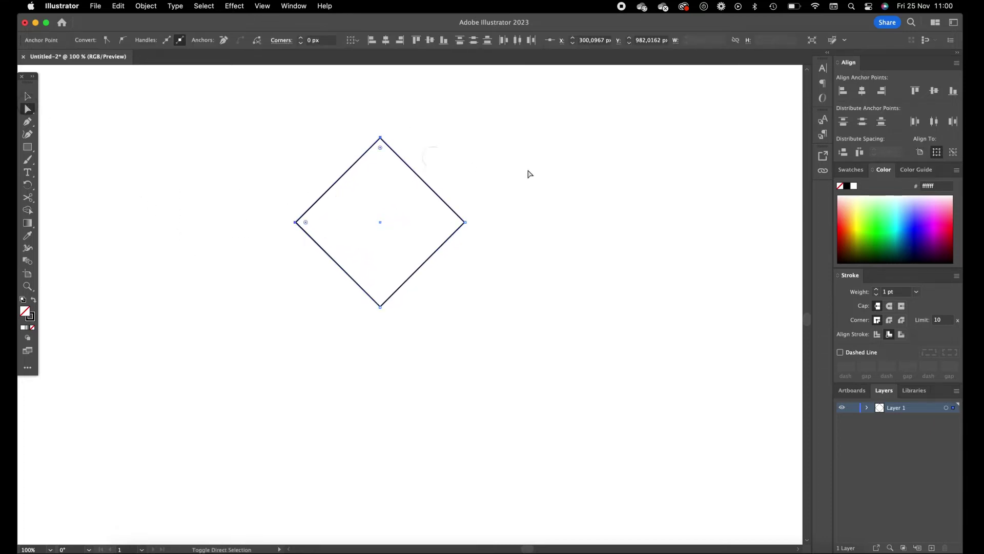
drag(523, 175, 456, 258)
drag(458, 222, 418, 226)
click(28, 96)
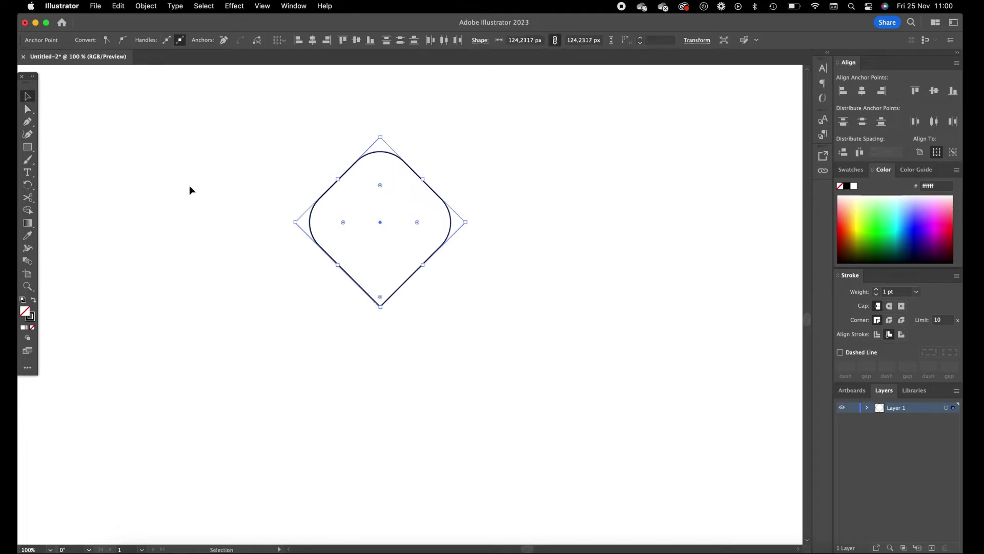
- Cut the diamond at its bottom anchor with Scissors and raise one end 10 px
key(c)
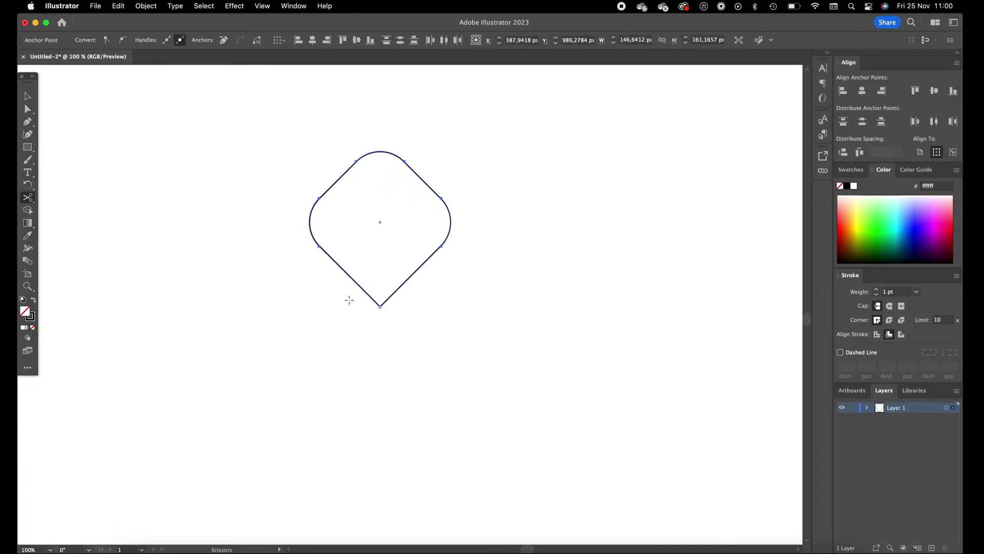
click(380, 306)
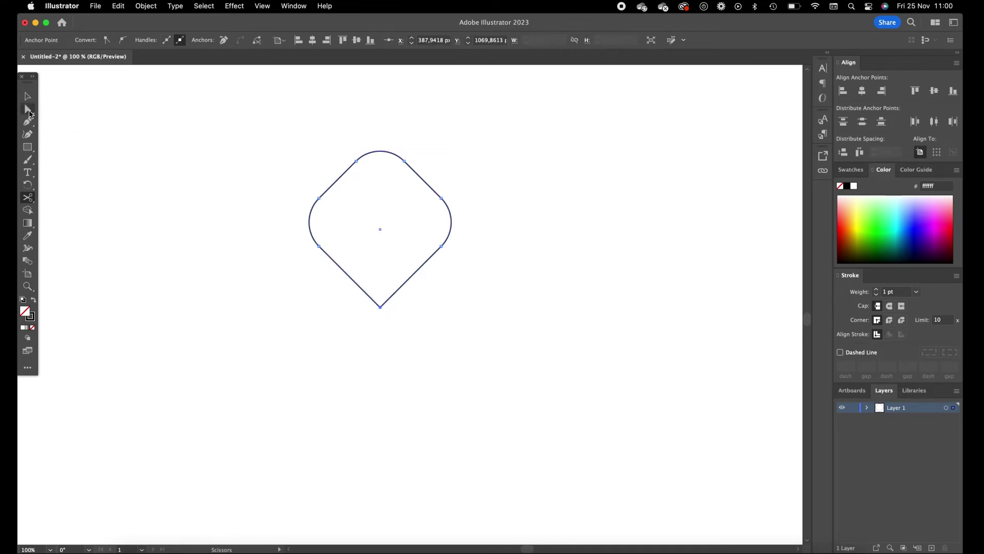
click(27, 108)
click(388, 314)
click(380, 307)
key(super)
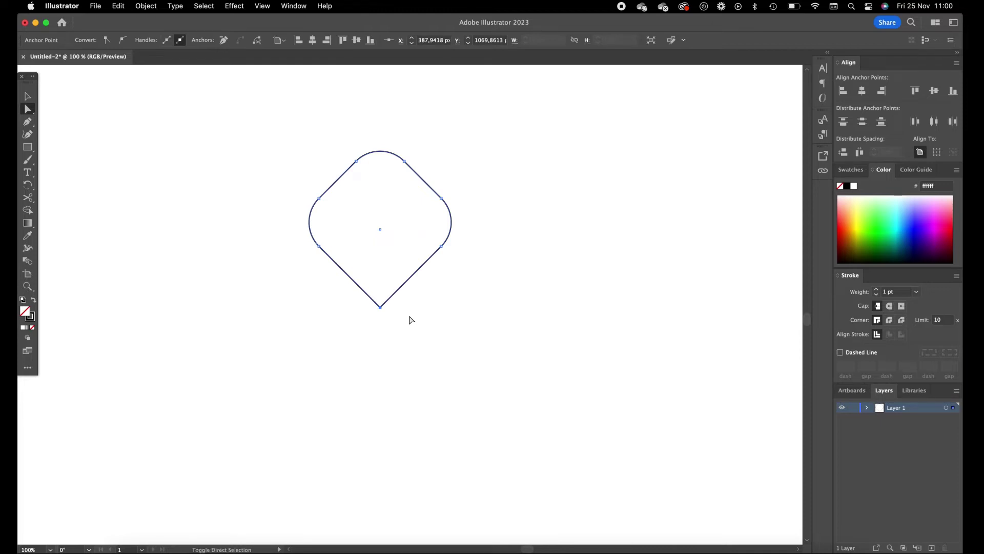
key(shift+Up)
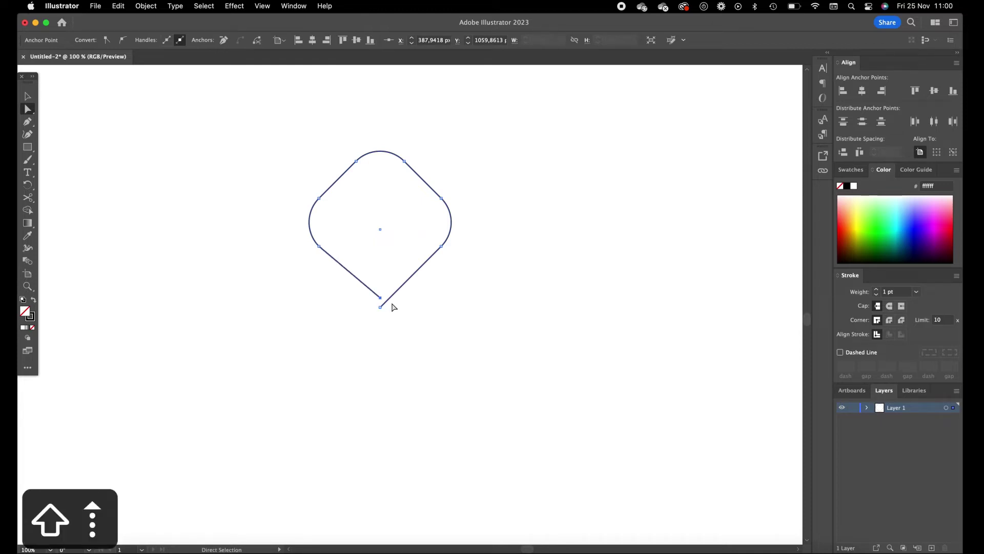
- Duplicate the open diamond straight below, rotate the copy 180°, and nudge it into place
key(v)
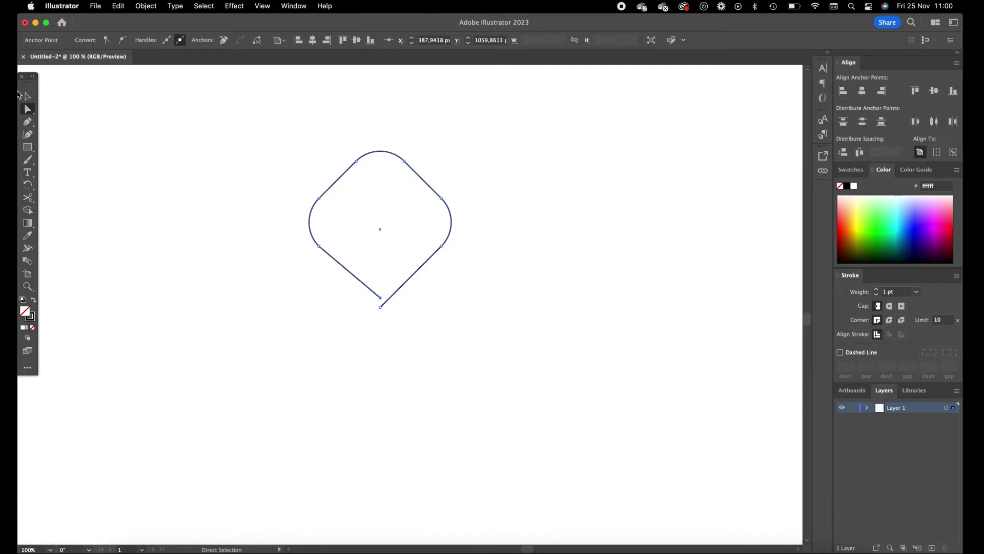
drag(131, 103, 612, 272)
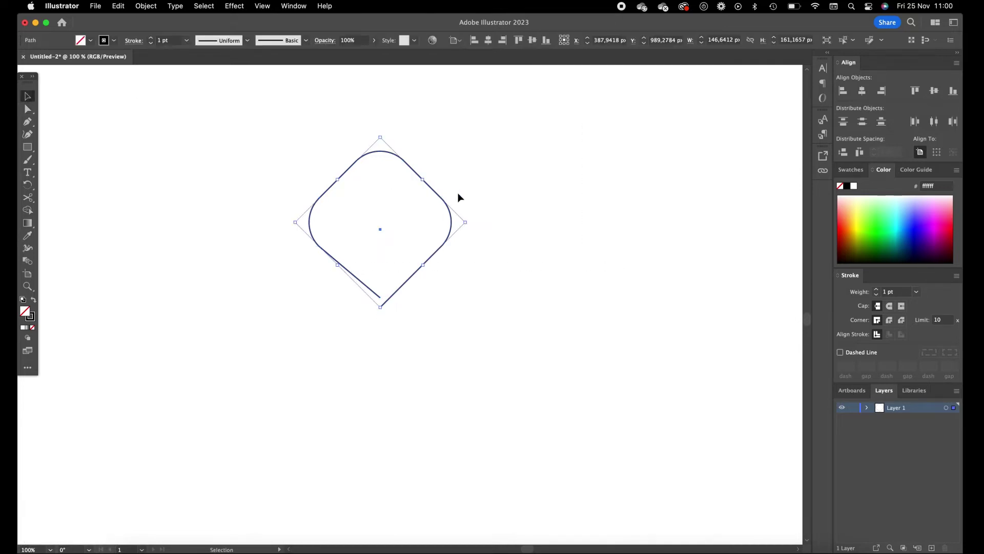
alt+drag(431, 192, 431, 350)
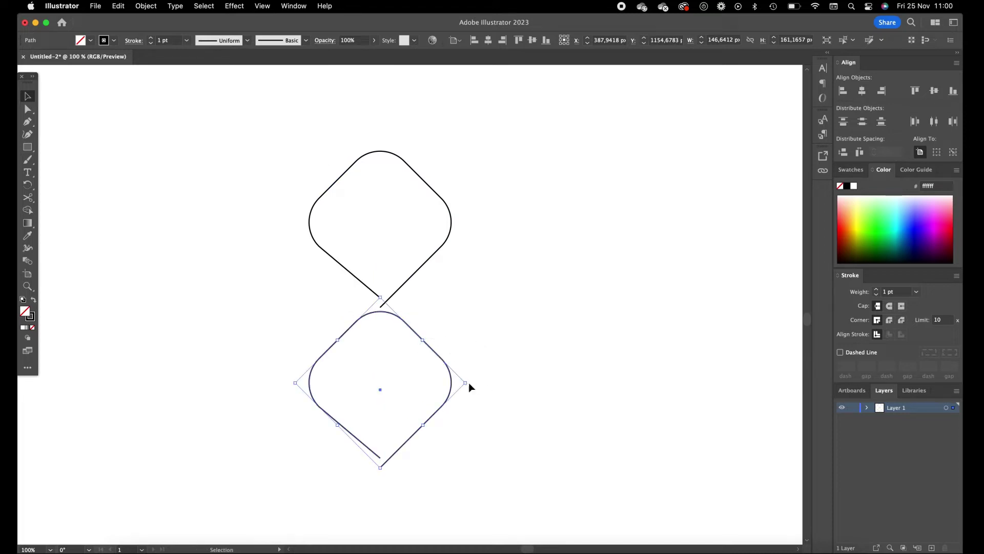
drag(468, 382, 277, 383)
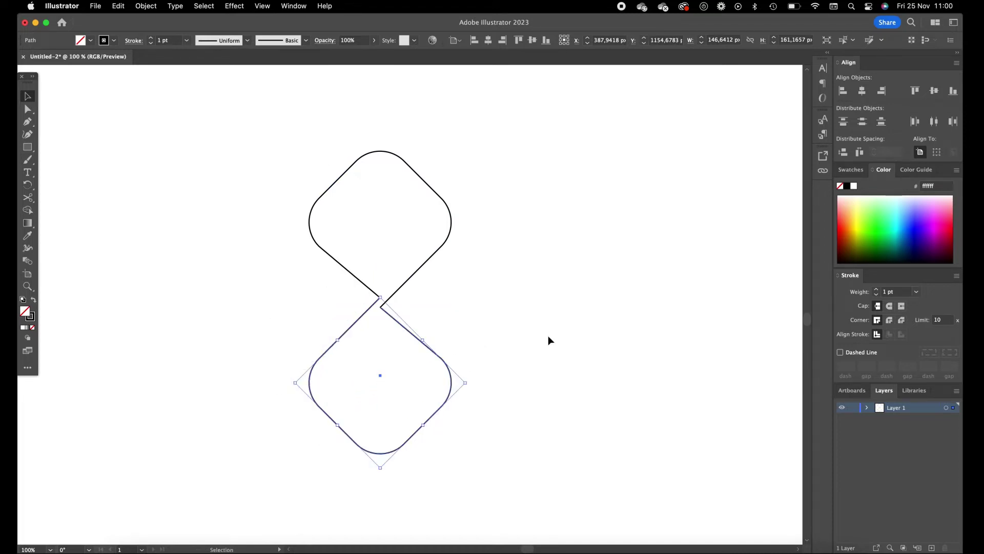
mouse_move(393, 322)
shift+mouse_down()
mouse_move(395, 332)
mouse_move(391, 322)
shift+mouse_up()
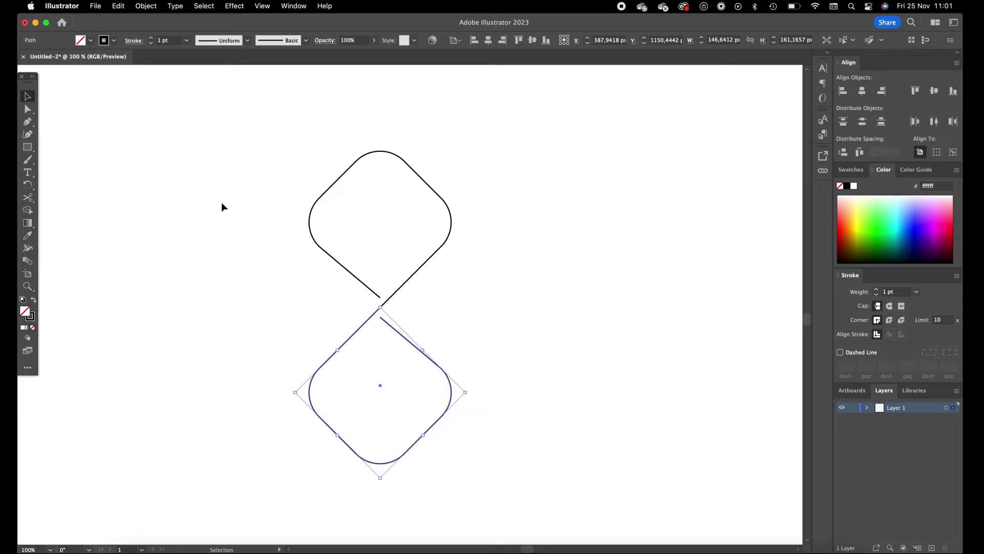
- Join the halves' open ends with Cmd+J and nudge the ends so they cross cleanly
click(28, 108)
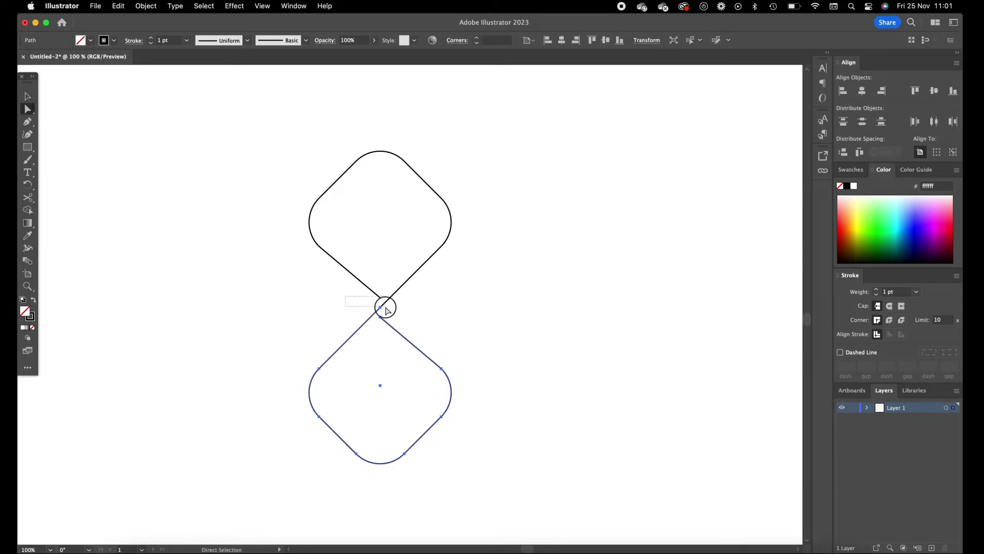
drag(361, 302, 395, 317)
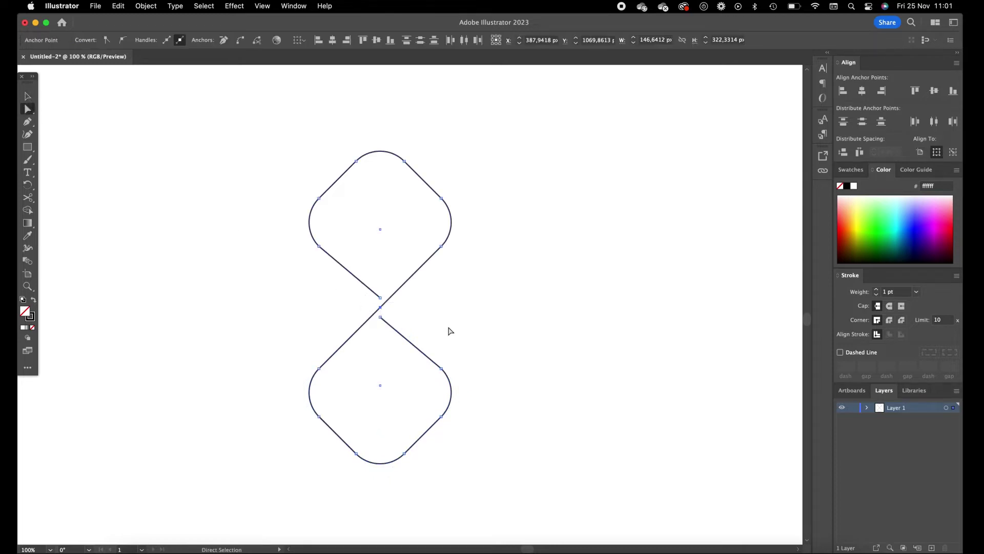
key(super+j)
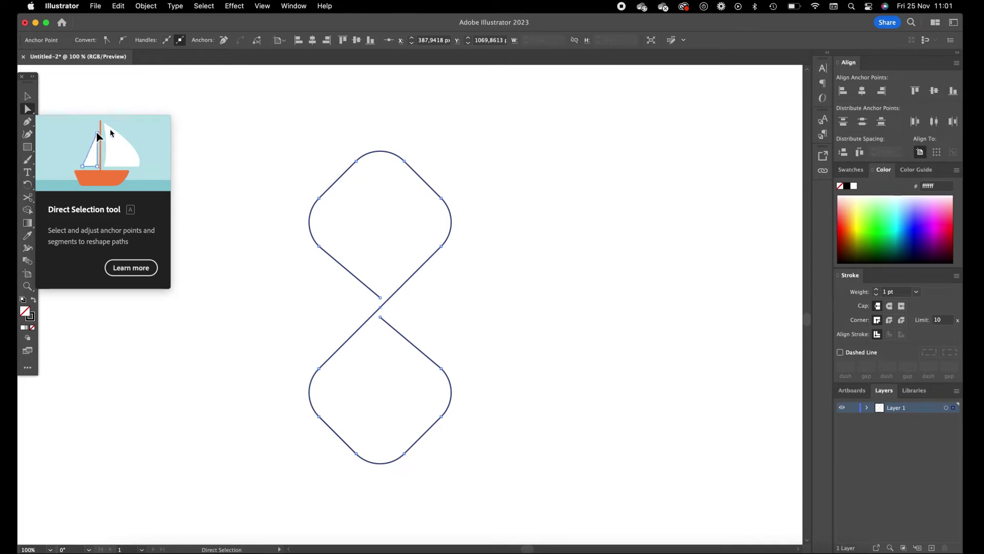
click(380, 298)
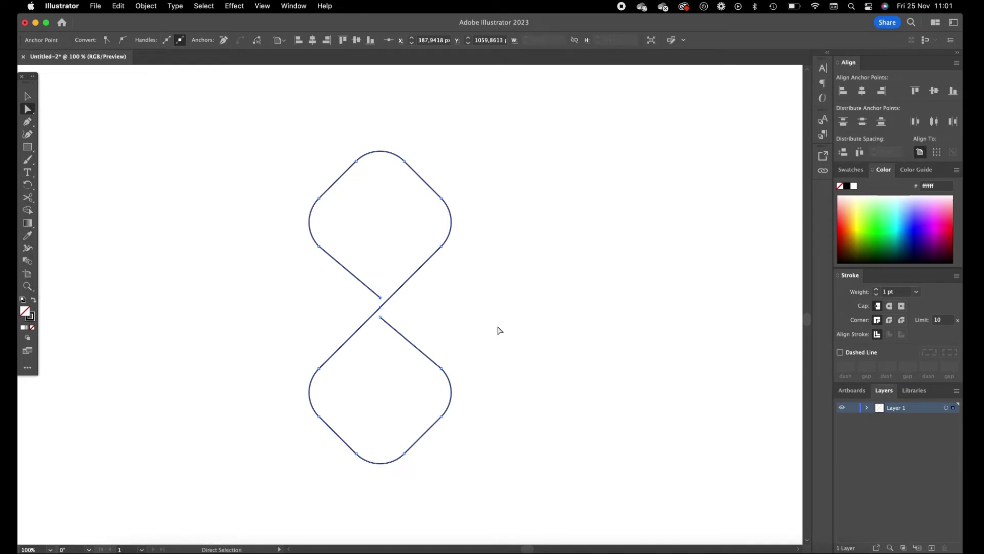
key(shift+Down)
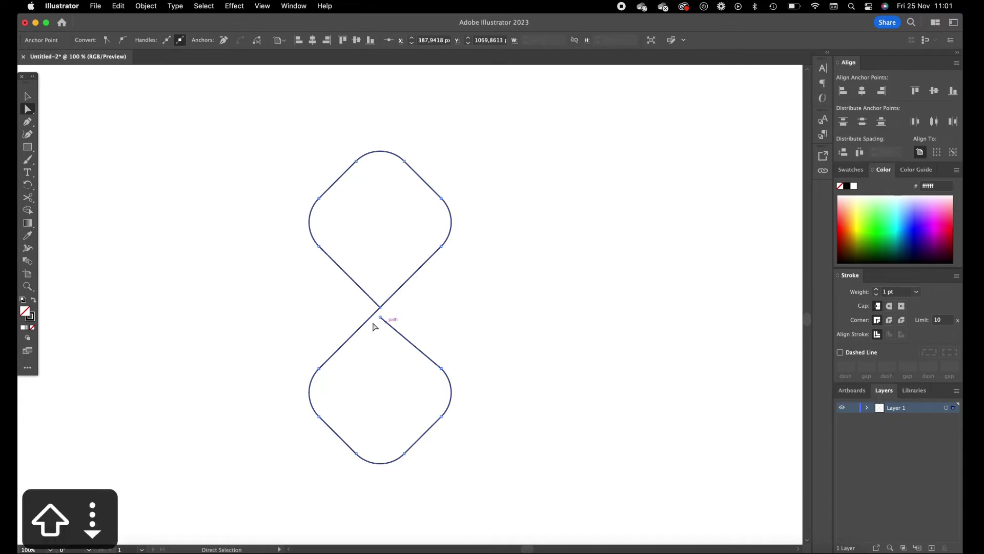
key(shift+Up)
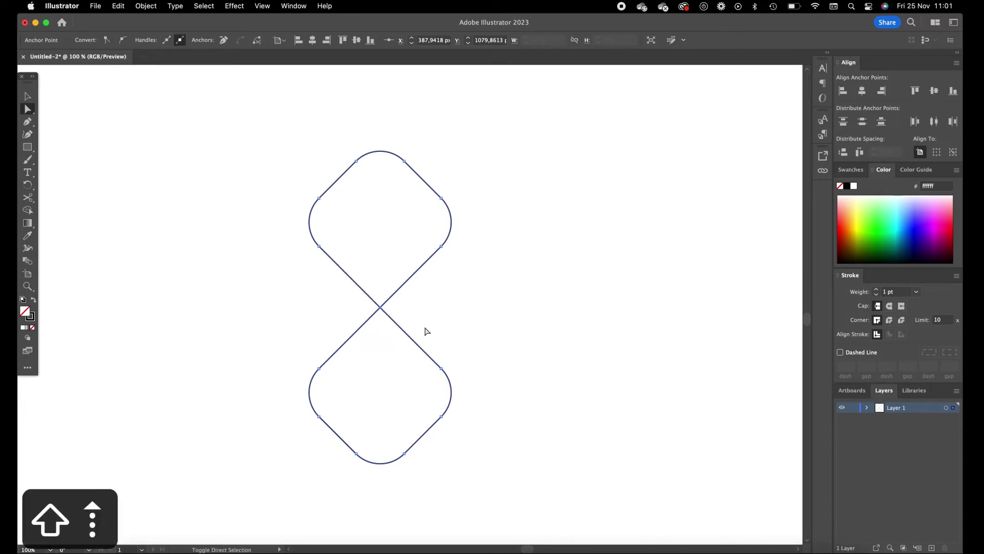
- Move the whole figure-eight further right on the artboard
click(27, 100)
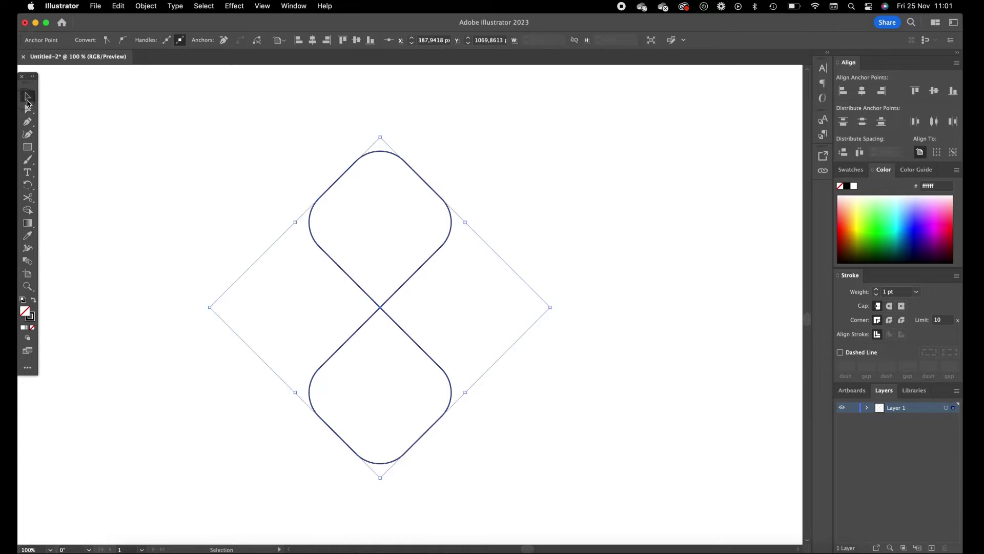
drag(324, 198, 395, 198)
click(196, 187)
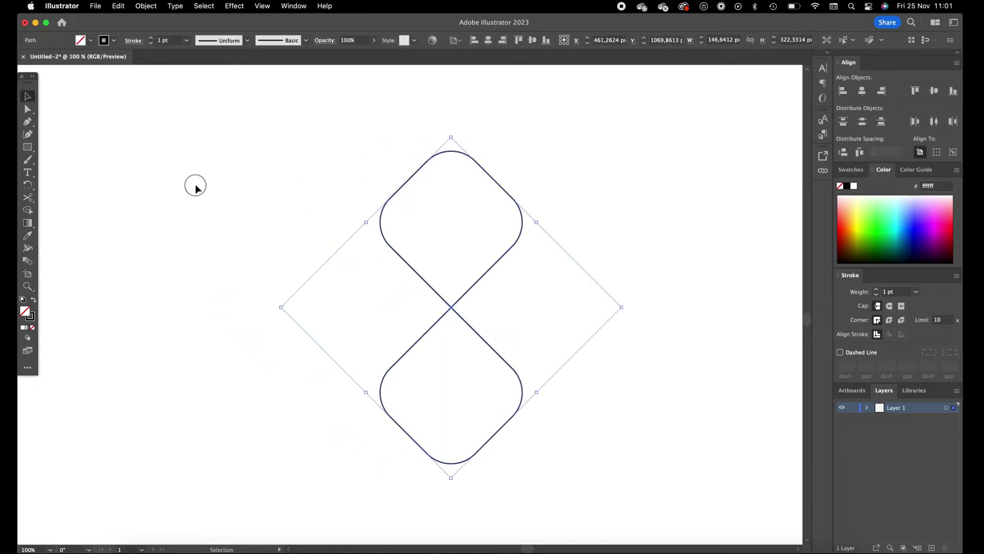
click(27, 147)
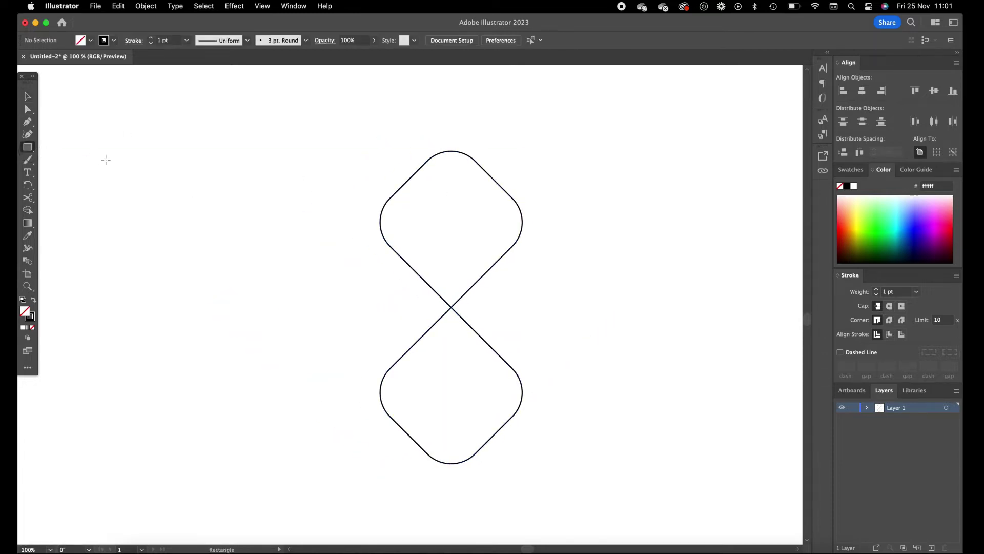
- Draw a 55.0325 px square left of the 8 with solid black fill and no stroke
drag(108, 174, 161, 204)
key(v)
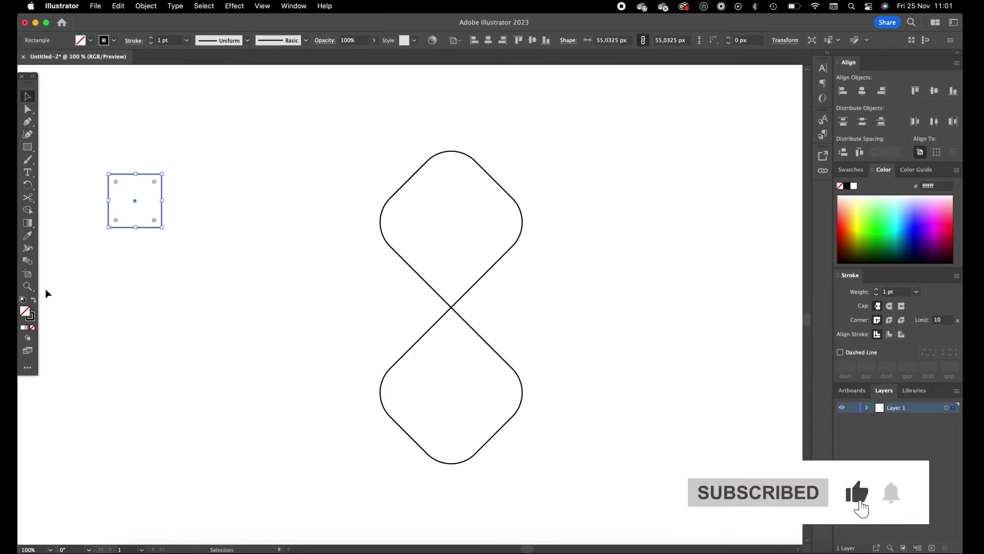
click(33, 301)
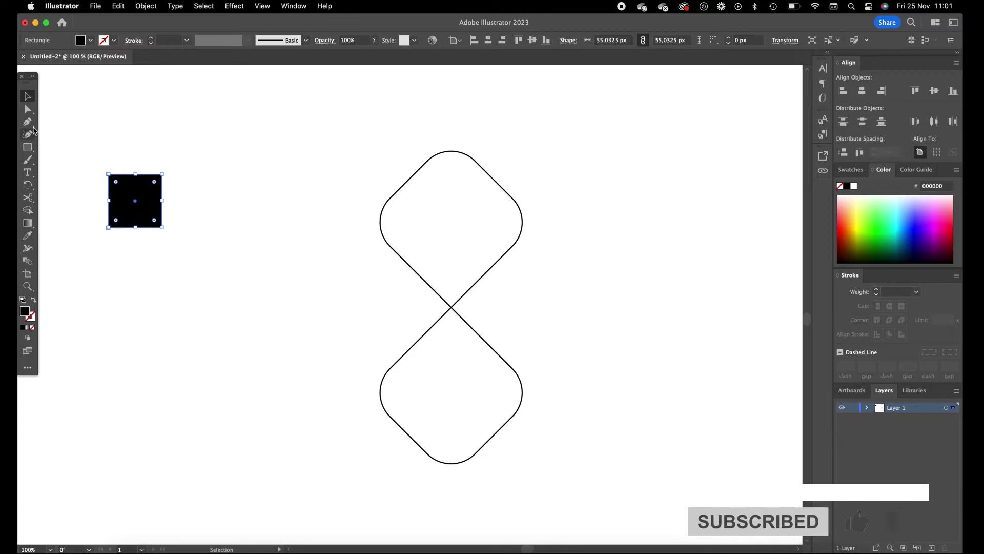
- Draw a 55.03 px line along the square's top edge with a white 1 pt stroke
drag(28, 148, 68, 198)
drag(28, 148, 163, 178)
key(v)
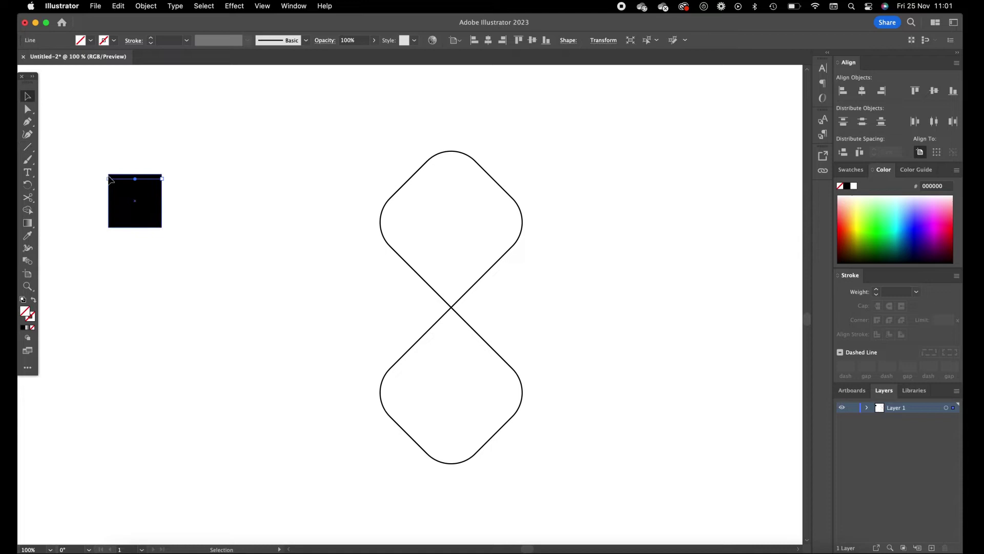
key(x)
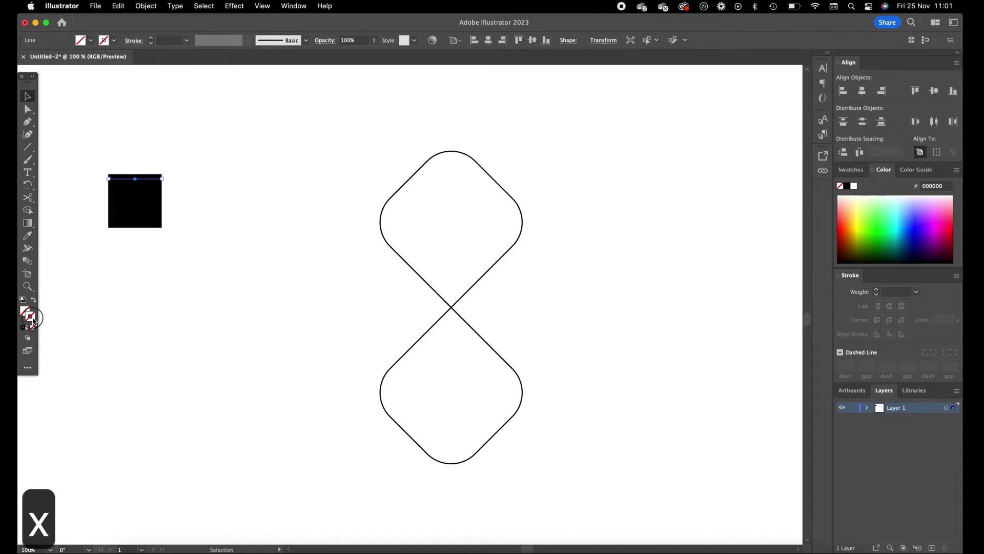
double_click(29, 316)
mouse_move(359, 226)
mouse_down()
mouse_move(340, 222)
mouse_move(347, 210)
mouse_up()
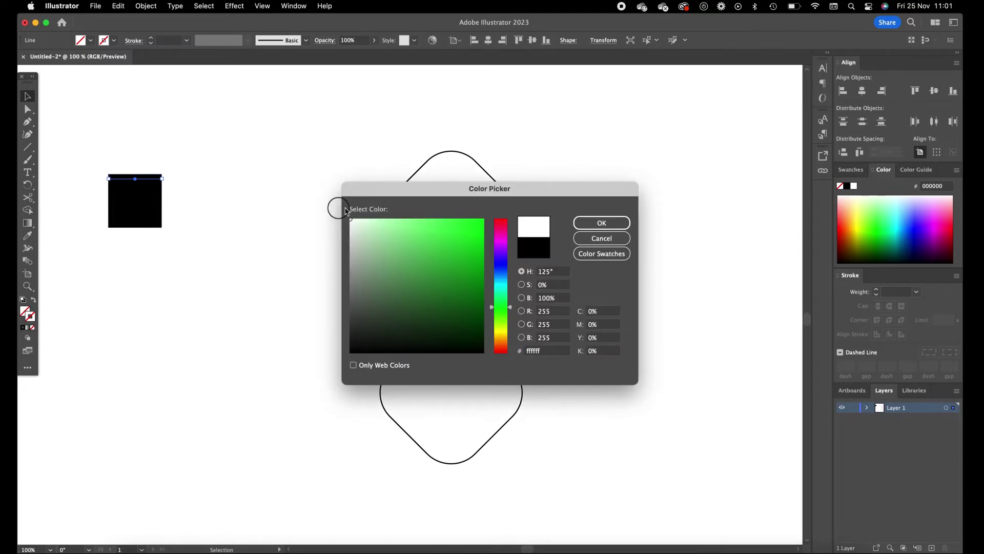
click(597, 222)
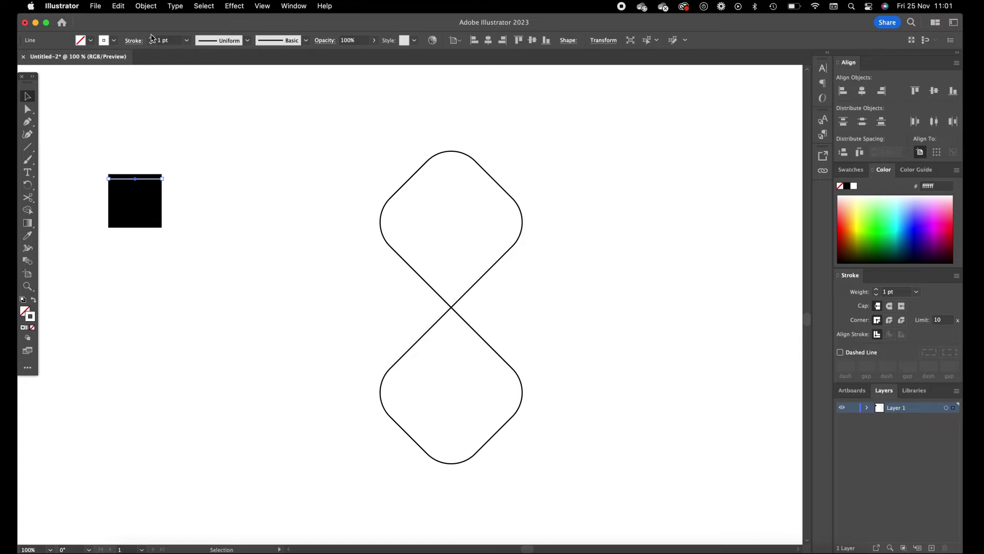
- Repeat offset copies of the white line down the square with Cmd+D, then group all lines
click(179, 154)
drag(156, 178, 155, 182)
key(super+d)
key(super+d)
key(super+d)
key(super+d)
key(super+d)
key(super+d)
key(super+d)
key(super+d)
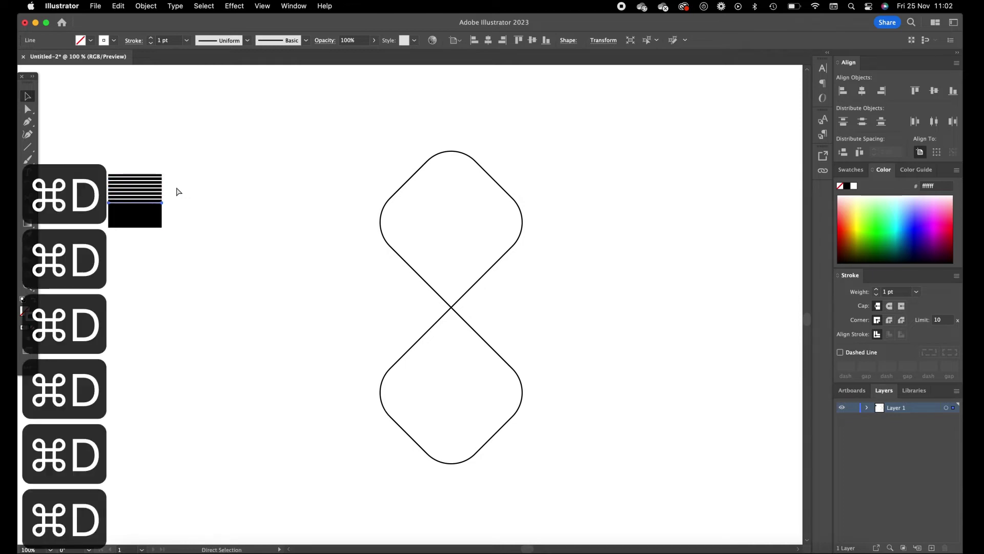
key(v)
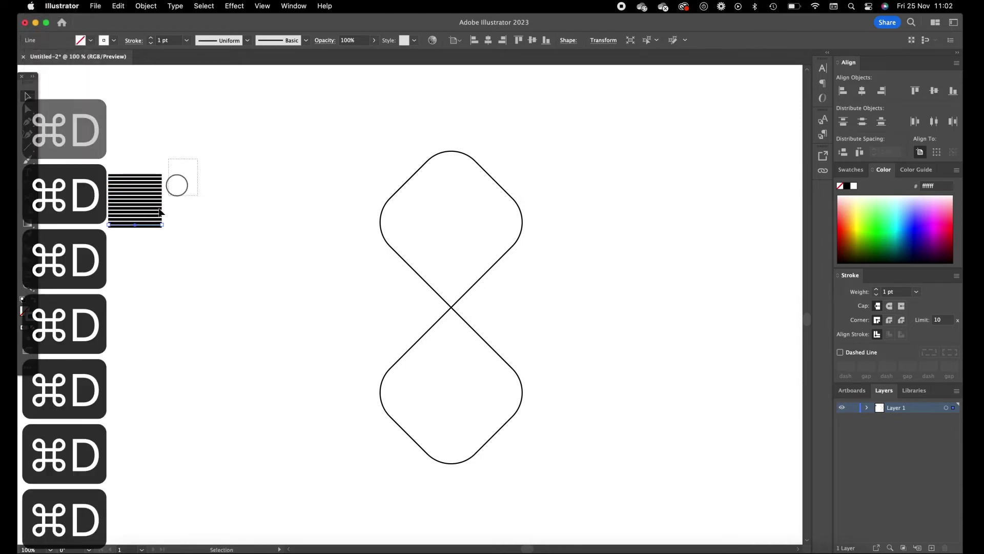
drag(126, 269, 158, 179)
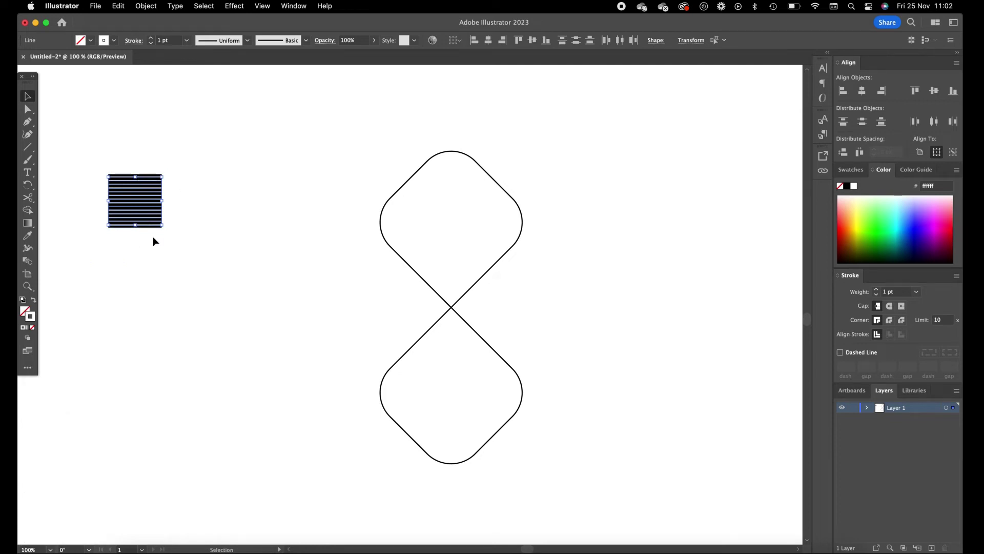
key(a)
key(super+g)
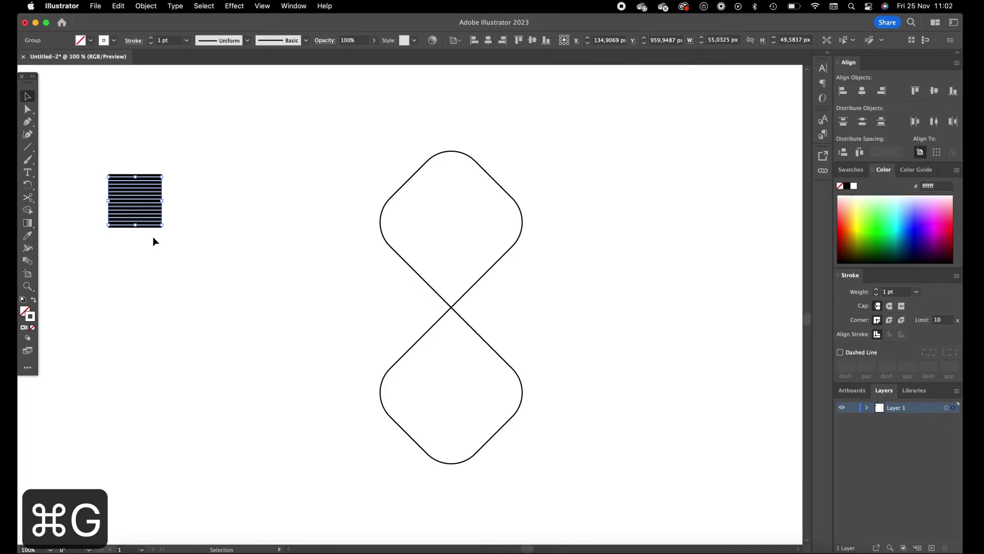
click(146, 177)
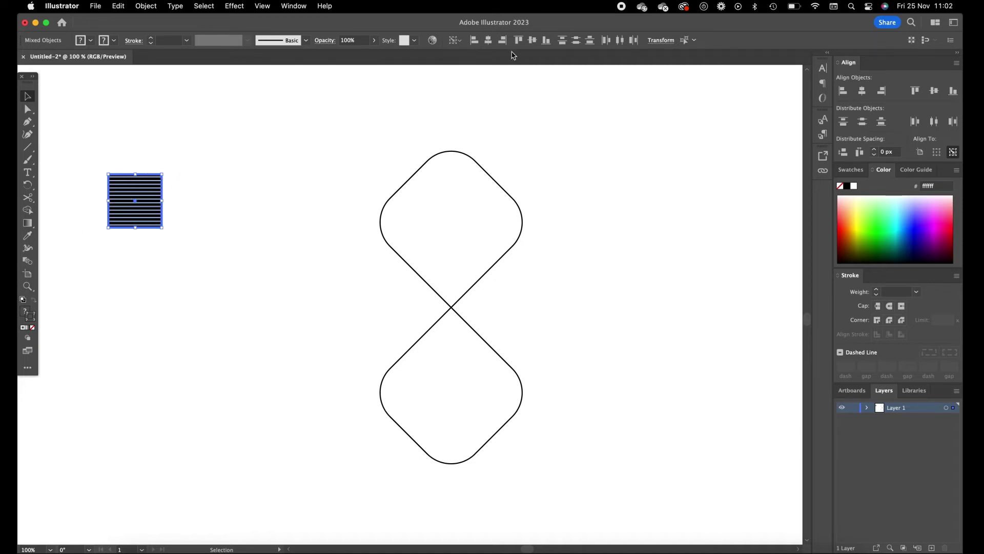
key(z)
drag(224, 160, 374, 158)
key(space)
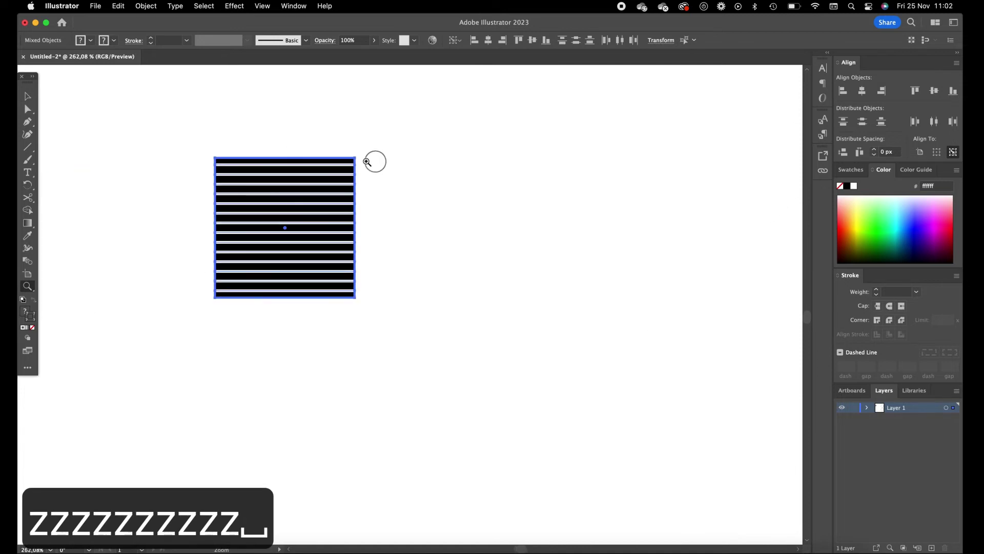
click(28, 92)
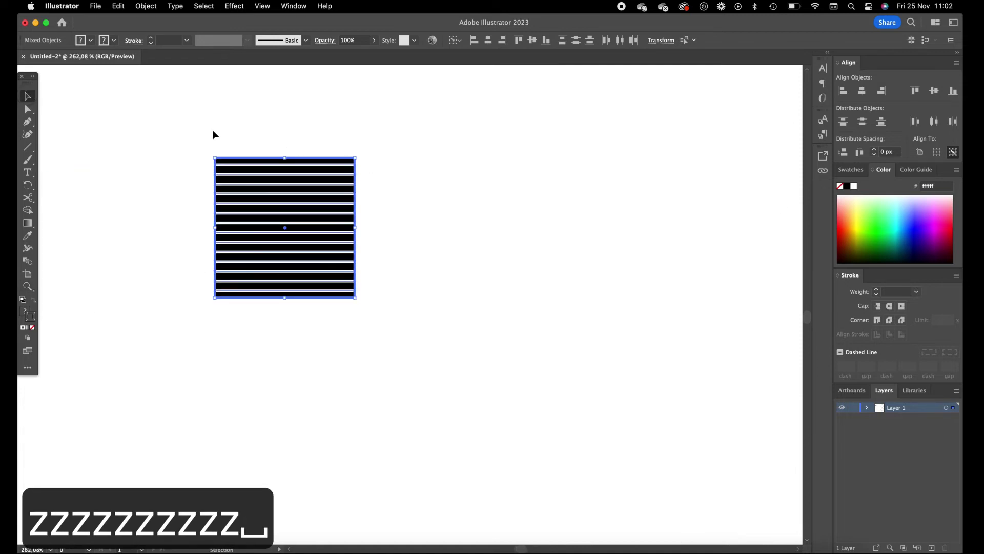
click(547, 45)
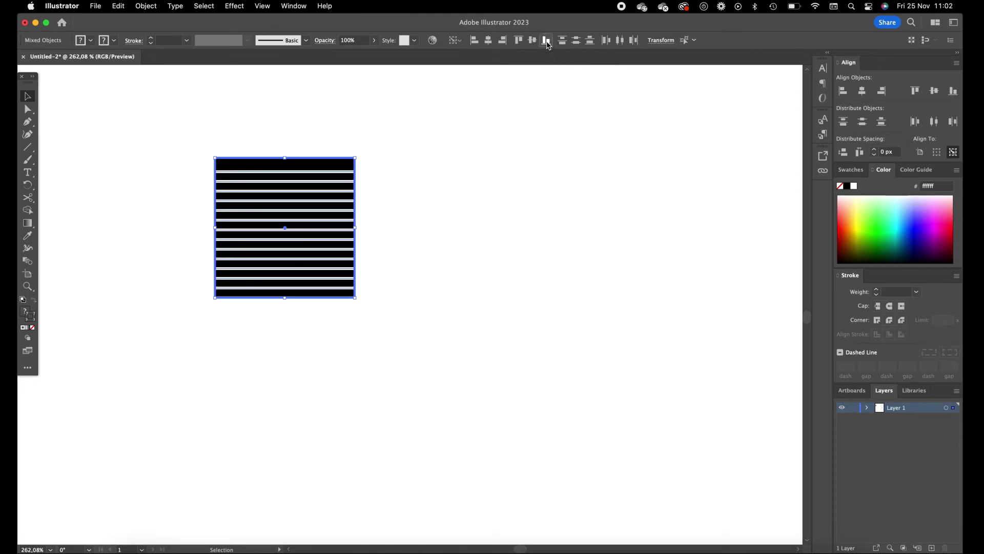
click(358, 324)
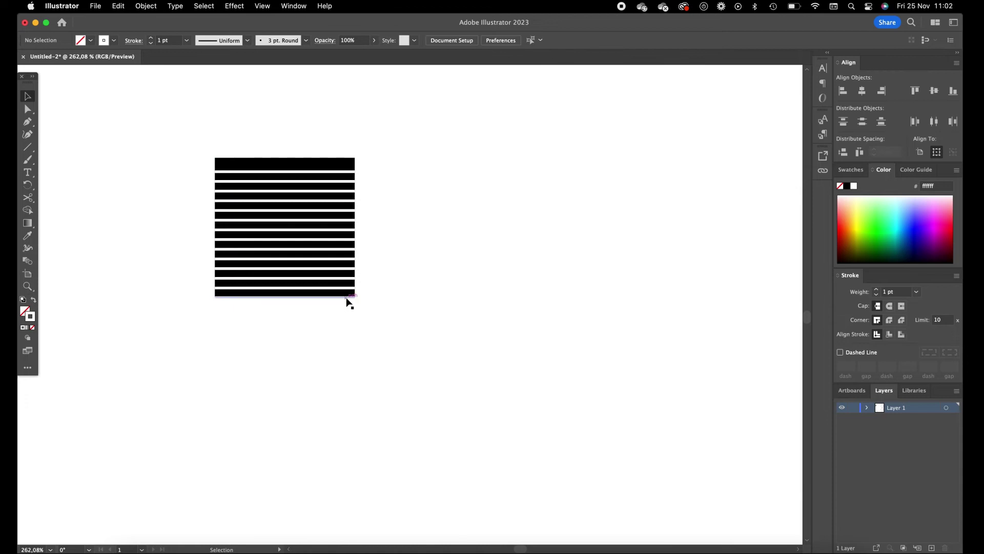
key(super+z)
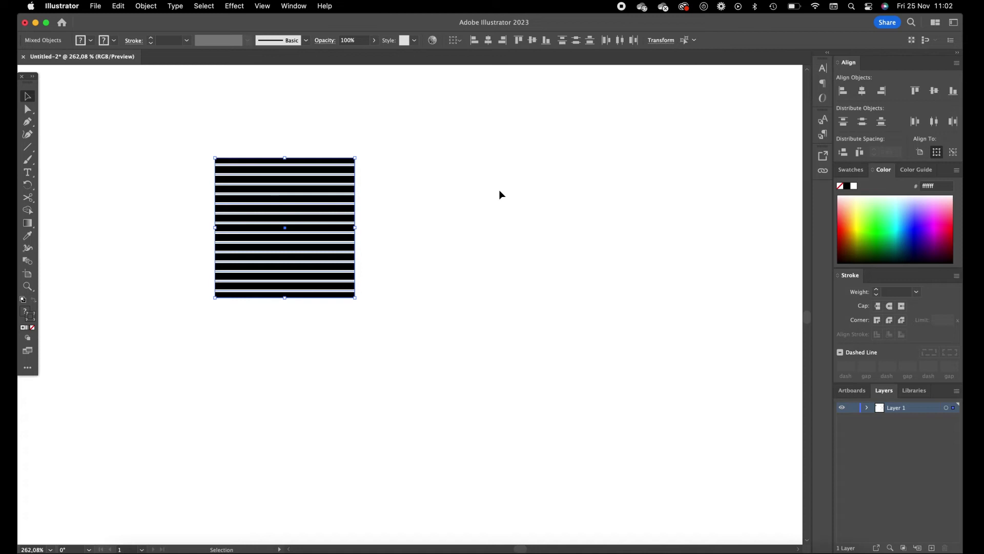
- Zoom out, shift the striped square slightly left and group its parts
key(a)
key(super+minus)
key(super+minus)
key(super+minus)
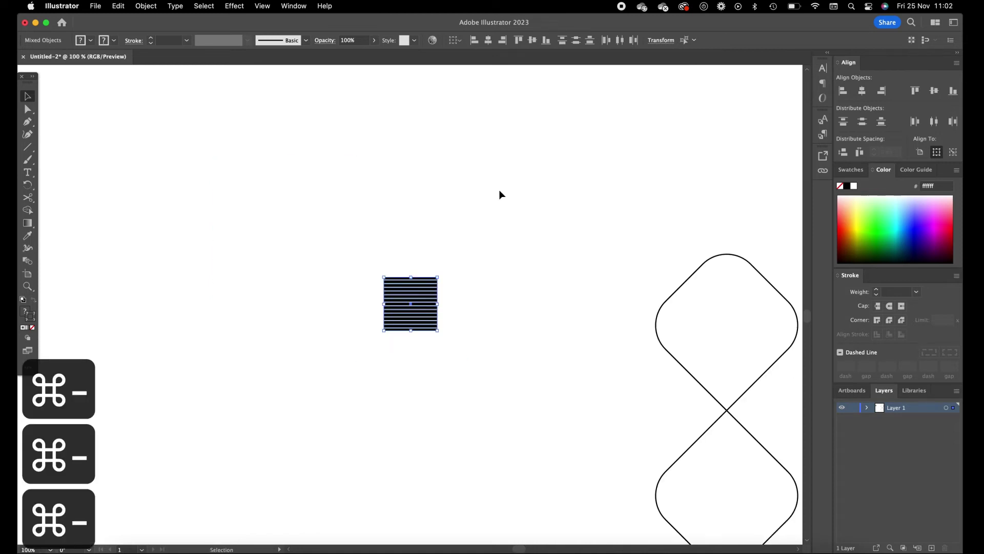
key(space)
drag(499, 189, 413, 134)
drag(429, 206, 318, 135)
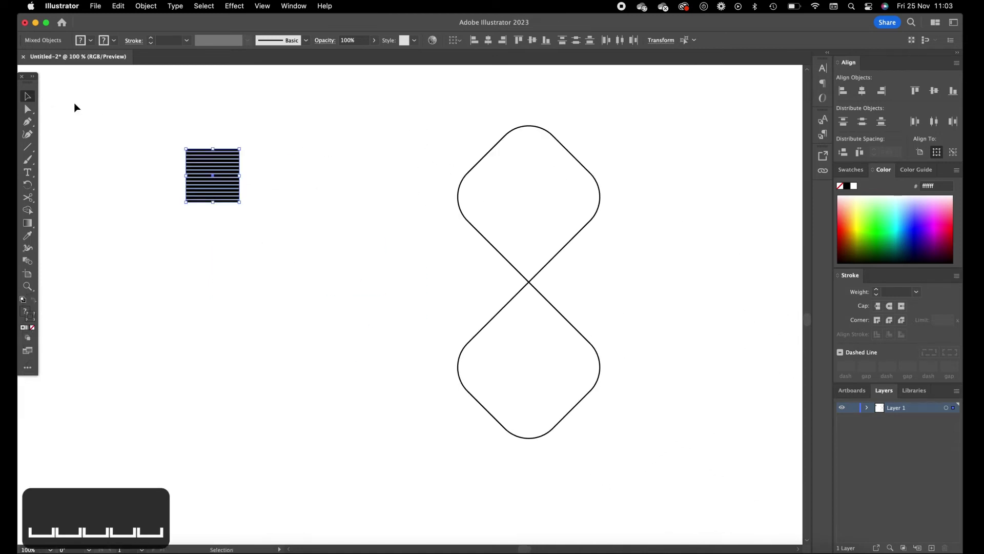
click(143, 112)
drag(233, 181, 184, 174)
key(super+g)
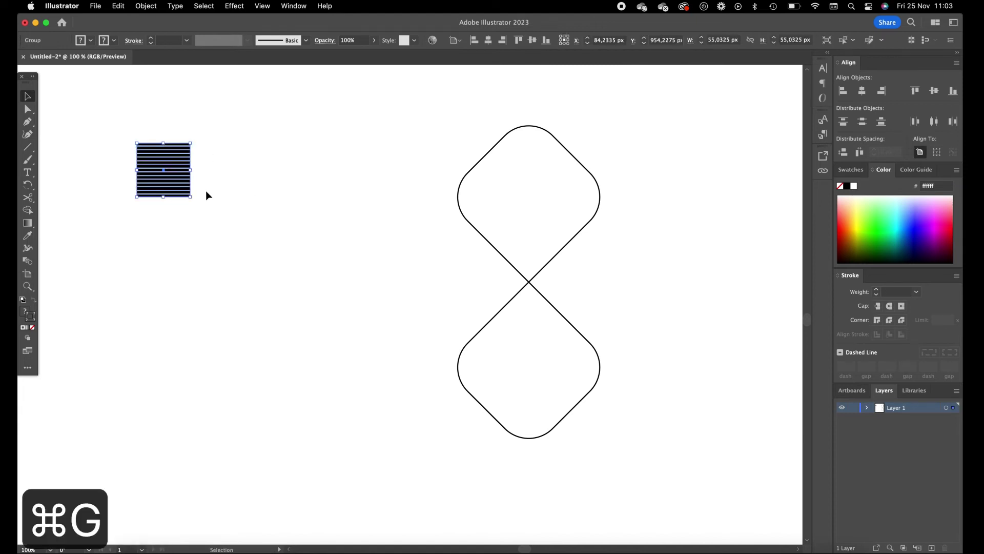
- Place a level copy of the striped square about 215 px right, then select both
drag(152, 188, 383, 189)
key(super+z)
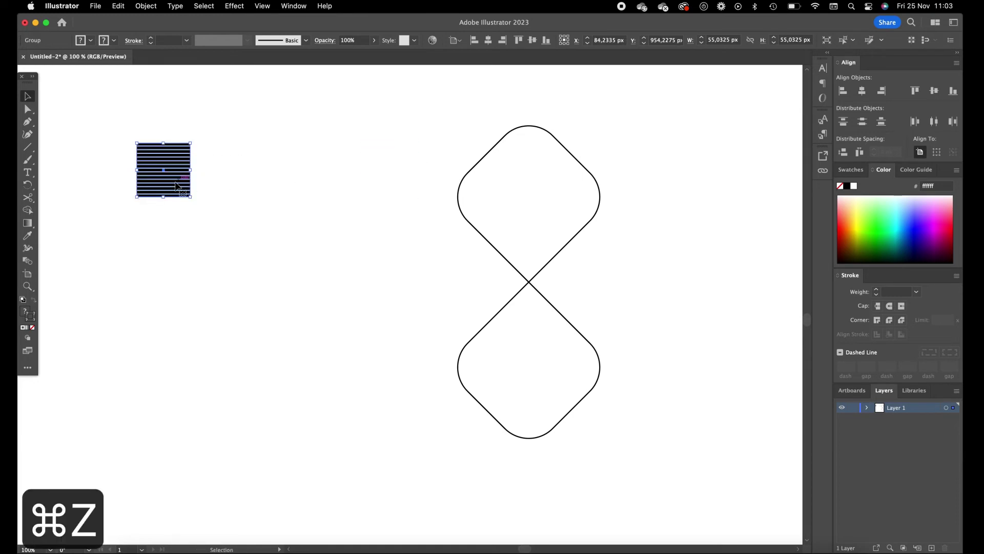
drag(160, 188, 379, 186)
key(space)
drag(193, 225, 198, 245)
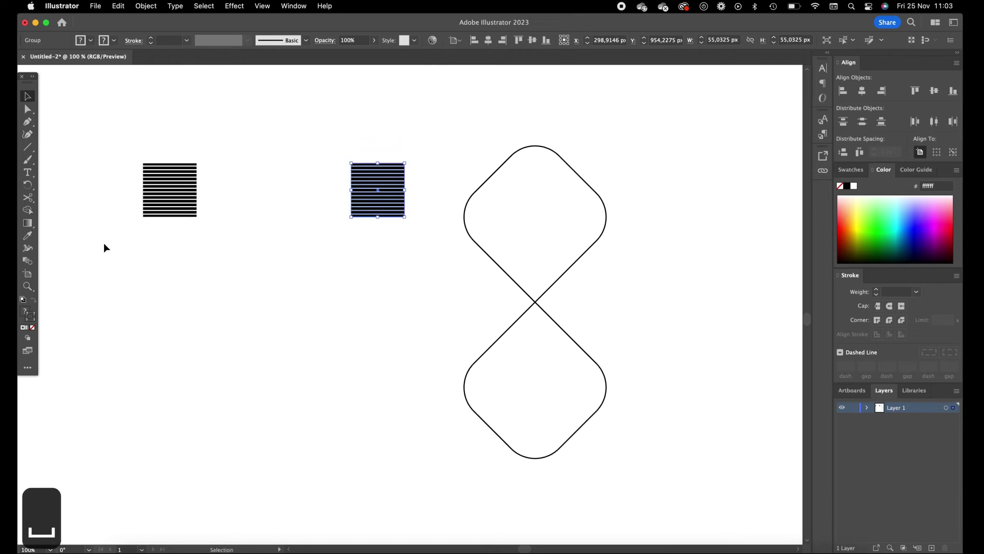
mouse_move(107, 241)
mouse_down()
mouse_move(387, 123)
mouse_move(434, 116)
mouse_up()
- Set Blend Options spacing to Specified Steps with 1000 steps
click(146, 5)
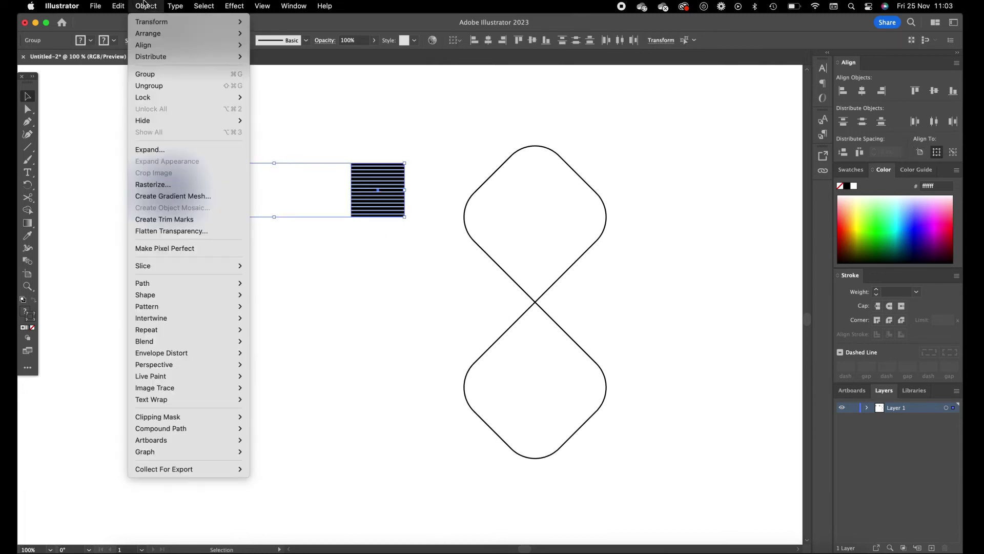
mouse_move(200, 341)
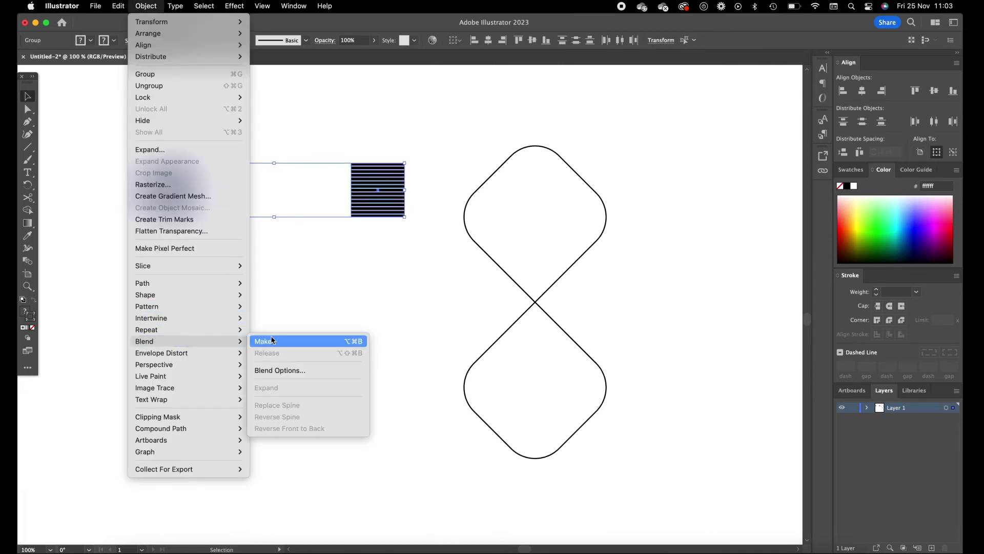
click(295, 371)
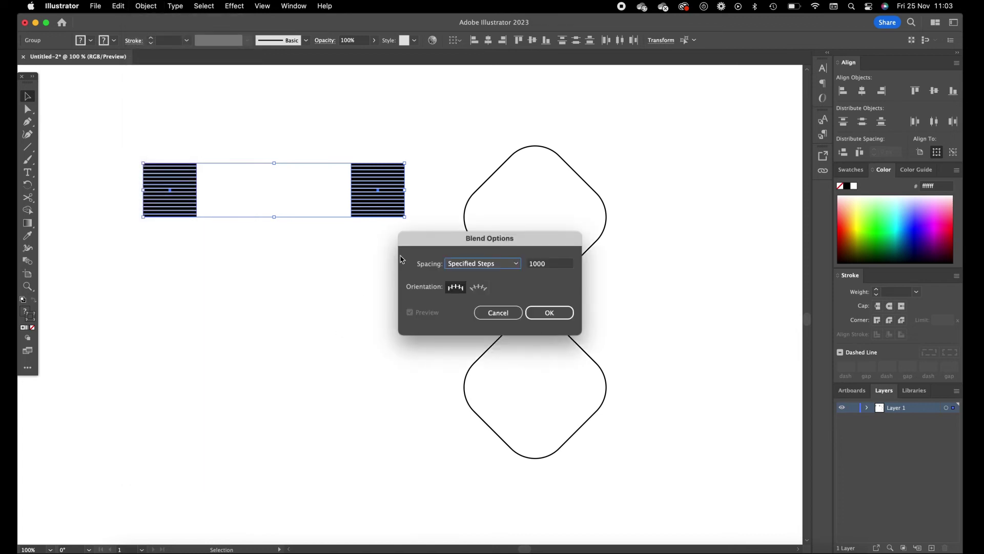
click(491, 264)
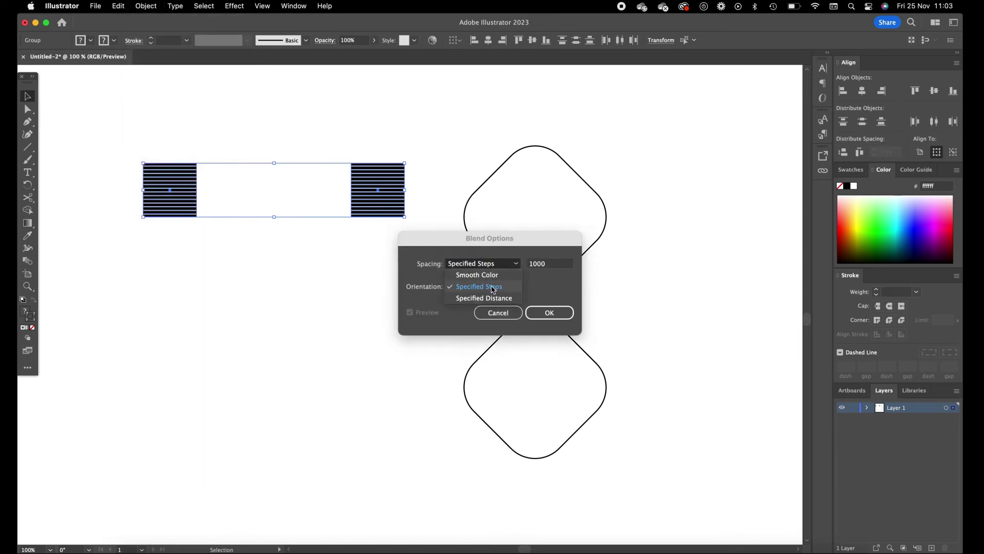
click(485, 286)
double_click(536, 264)
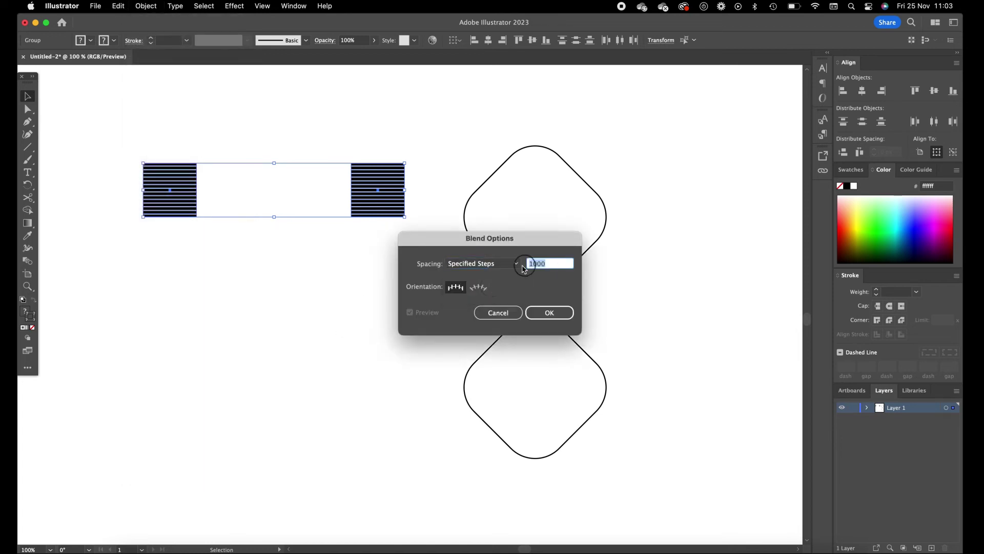
click(558, 311)
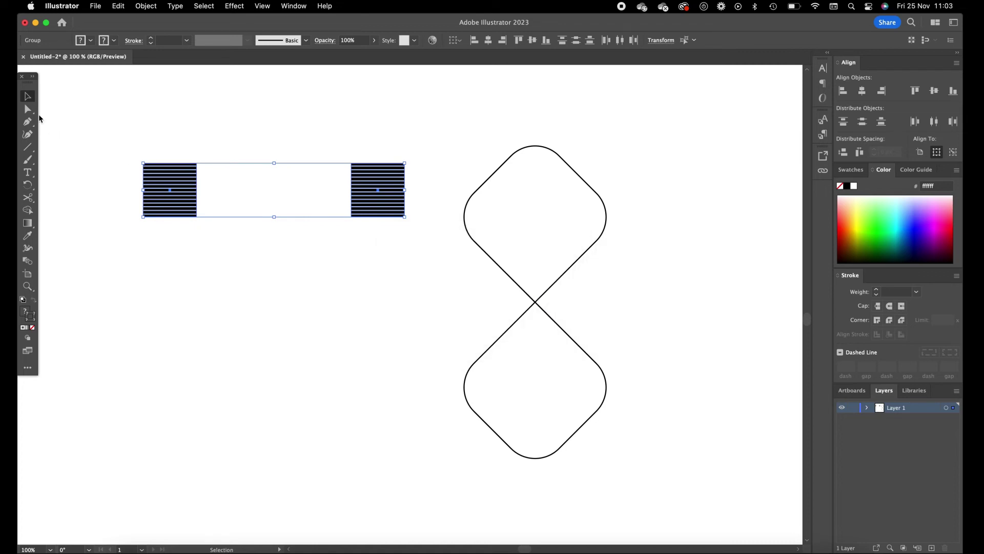
click(146, 5)
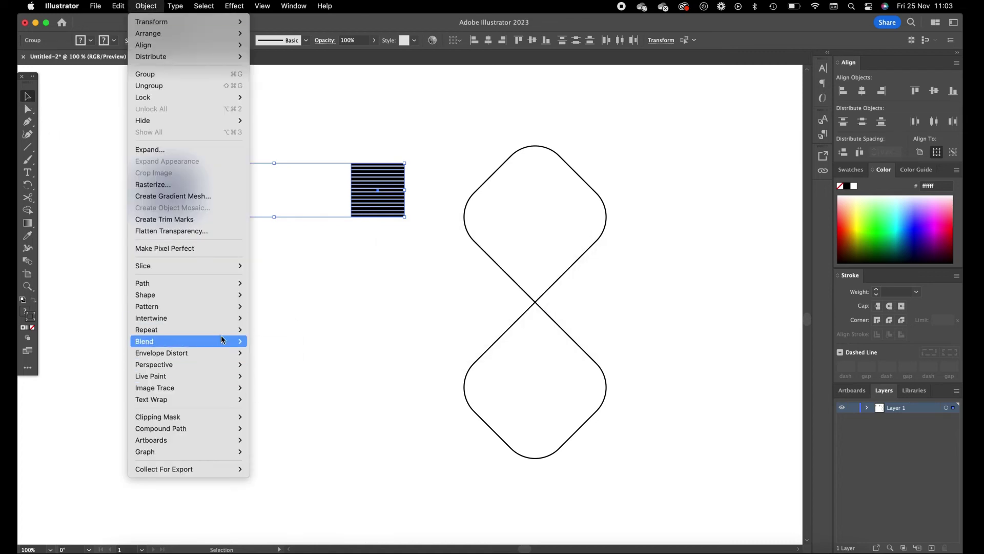
- Make the blend between the two striped squares and select the resulting striped bar
mouse_move(215, 341)
click(302, 342)
click(275, 313)
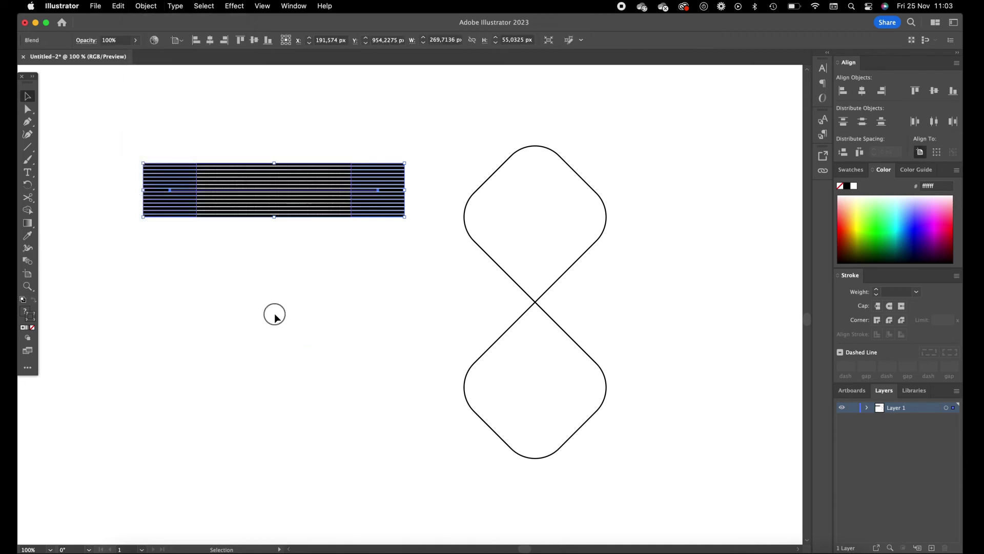
drag(319, 292, 241, 284)
click(293, 225)
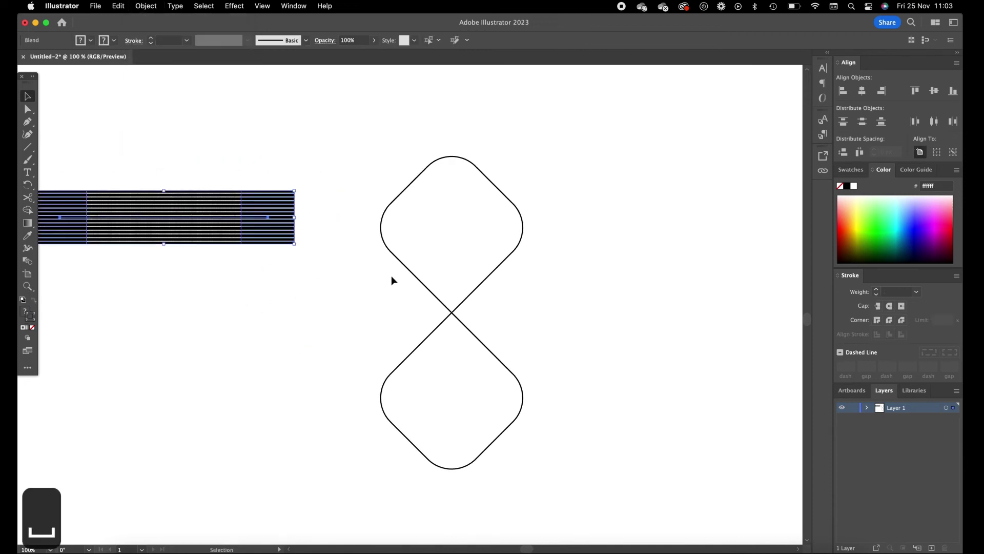
drag(391, 275, 307, 260)
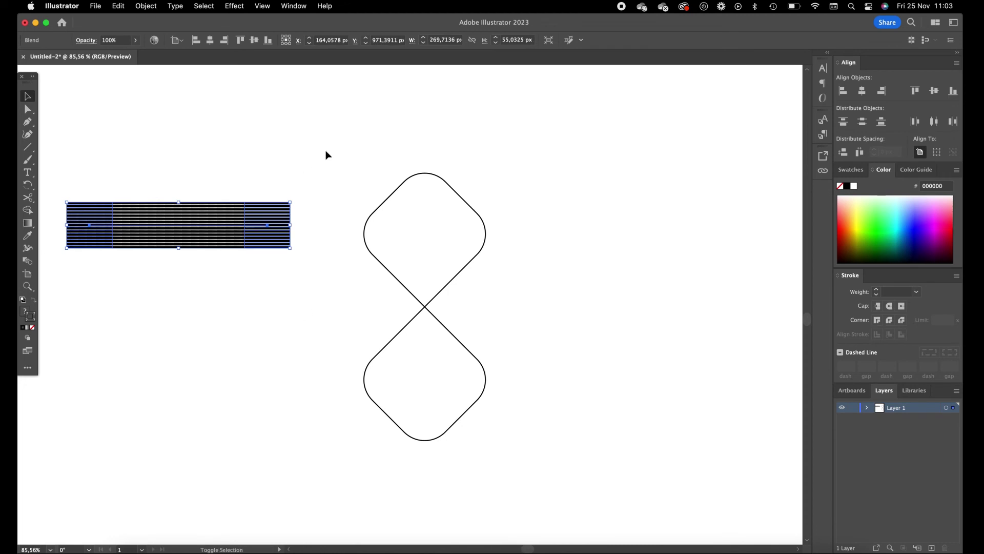
- Add the figure-eight path to the selection and apply Replace Spine to wrap the blend along it
drag(325, 153, 446, 279)
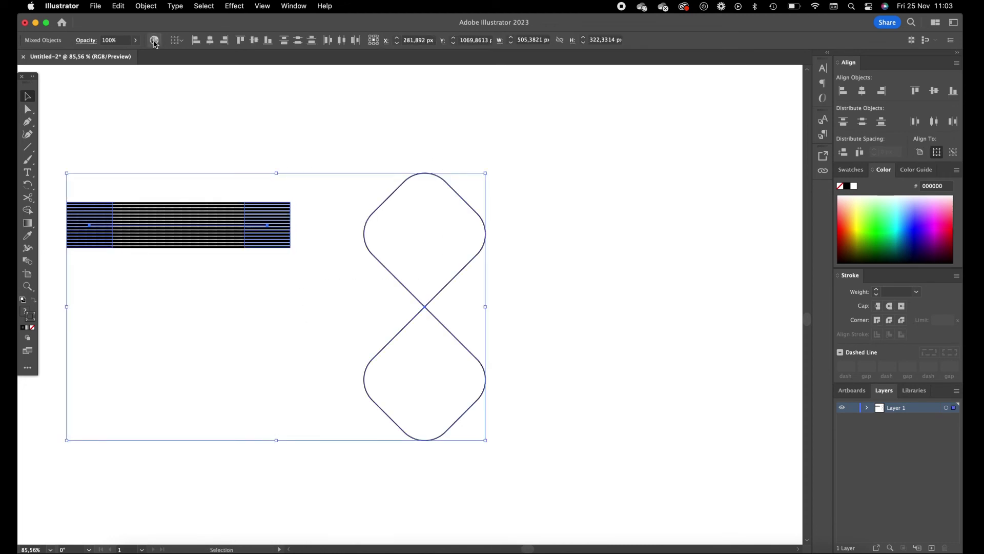
click(145, 6)
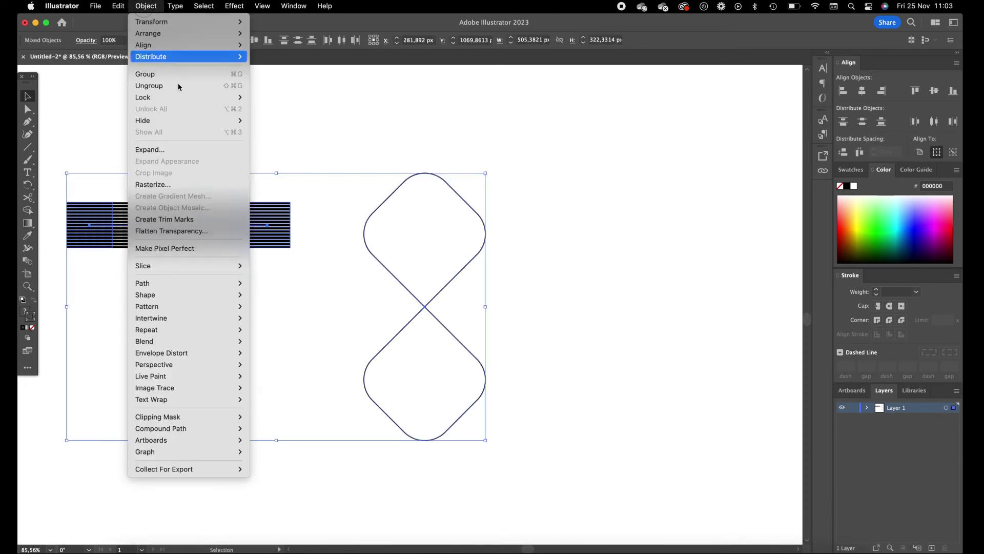
mouse_move(213, 342)
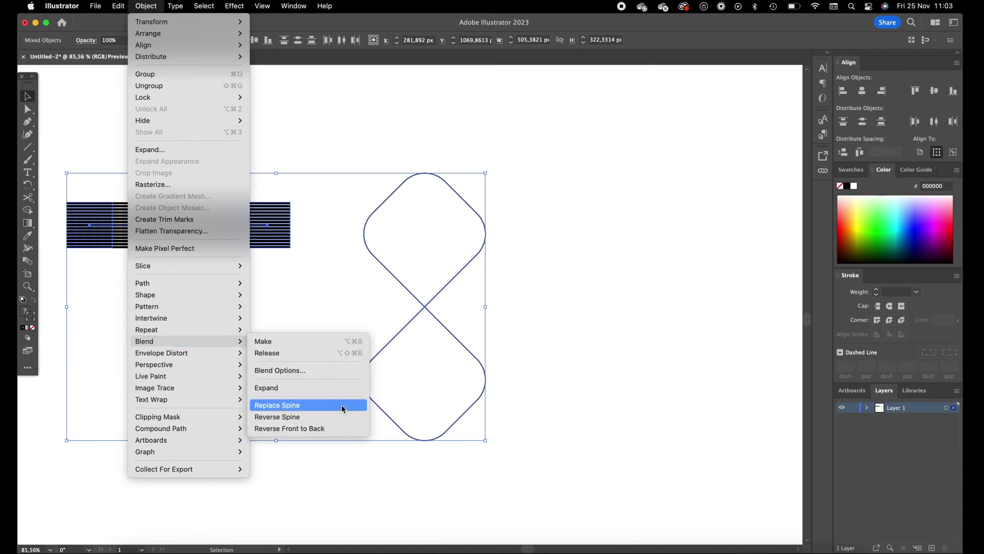
click(345, 405)
click(614, 346)
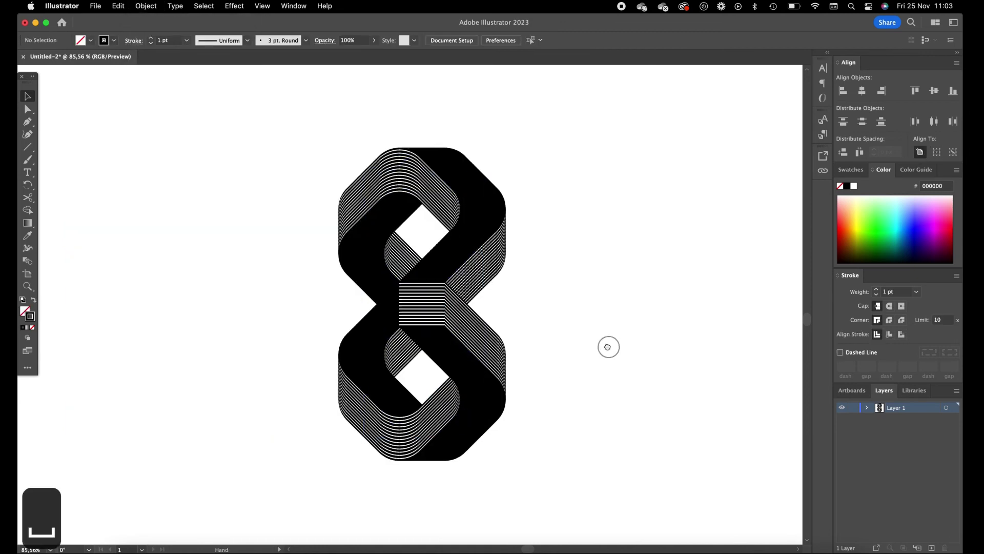
drag(609, 345, 585, 340)
drag(610, 374, 593, 358)
key(z)
drag(564, 295, 567, 292)
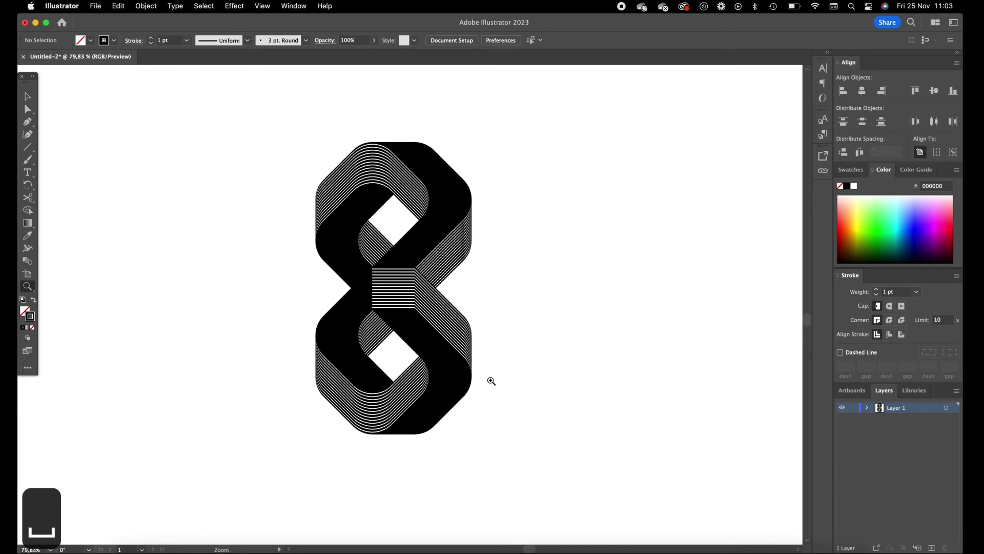